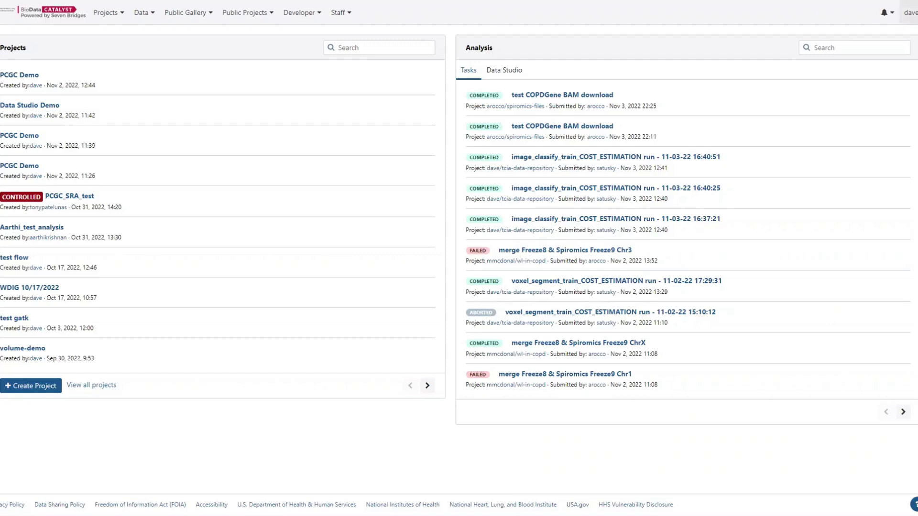
Step: Open the account's payments page and view the Pilot Funds billing group
{"action": "left_click", "coordinate": [913, 20]}
{"action": "left_click", "coordinate": [915, 21]}
{"action": "left_click", "coordinate": [914, 19]}
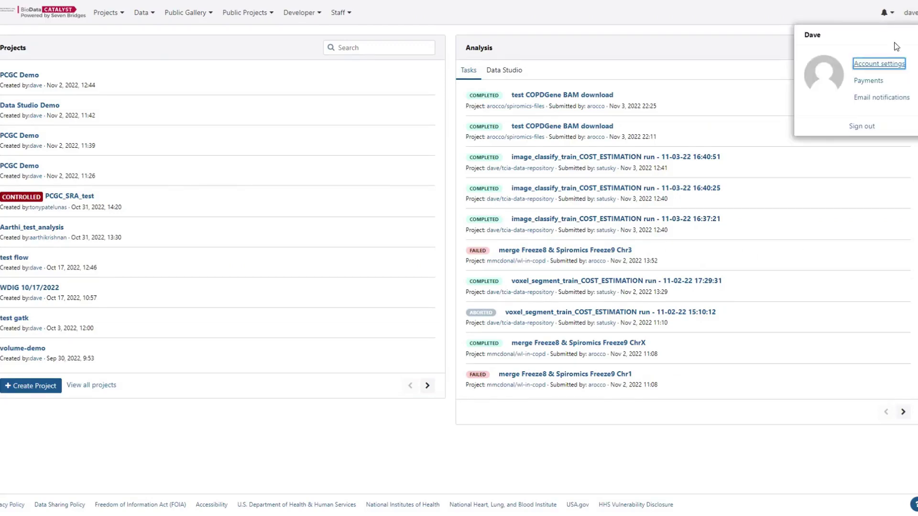
{"action": "left_click", "coordinate": [873, 82]}
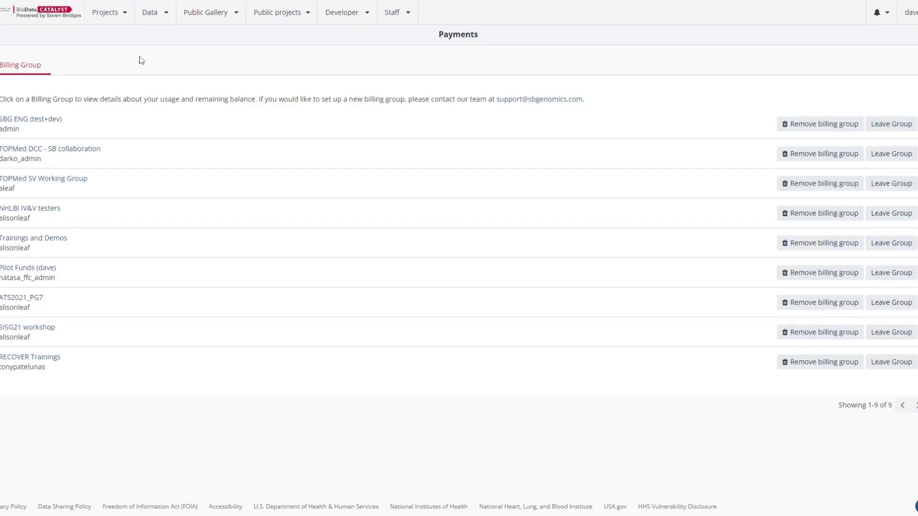
{"action": "left_click", "coordinate": [41, 269]}
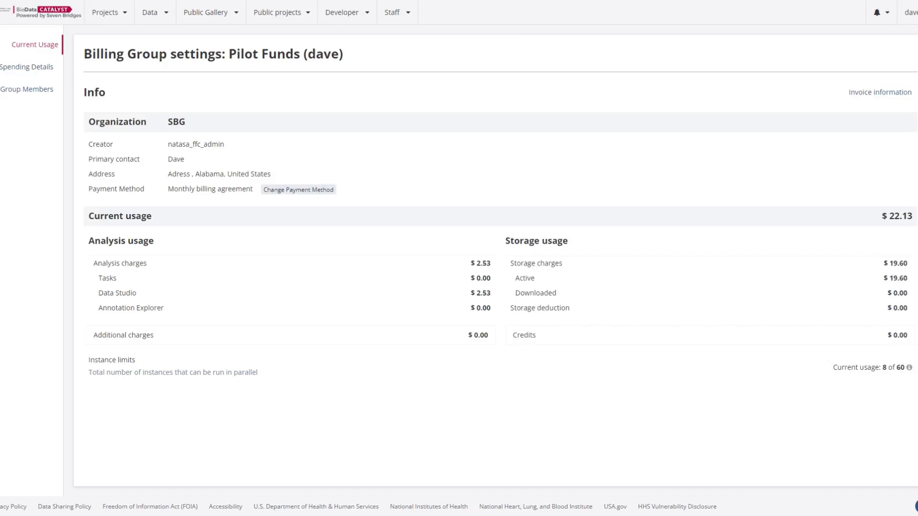
Step: Examine the Pilot Funds group's name, its current usage total, and the analysis and storage charges
{"action": "left_click_drag", "start_coordinate": [229, 54], "coordinate": [357, 66]}
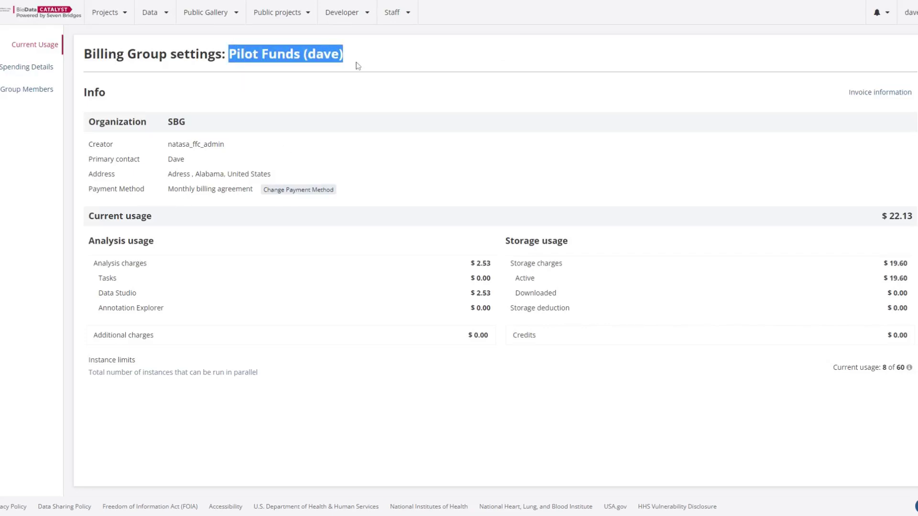
{"action": "left_click", "coordinate": [357, 65]}
{"action": "left_click_drag", "start_coordinate": [229, 54], "coordinate": [300, 54]}
{"action": "double_click", "coordinate": [323, 54]}
{"action": "left_click", "coordinate": [371, 60]}
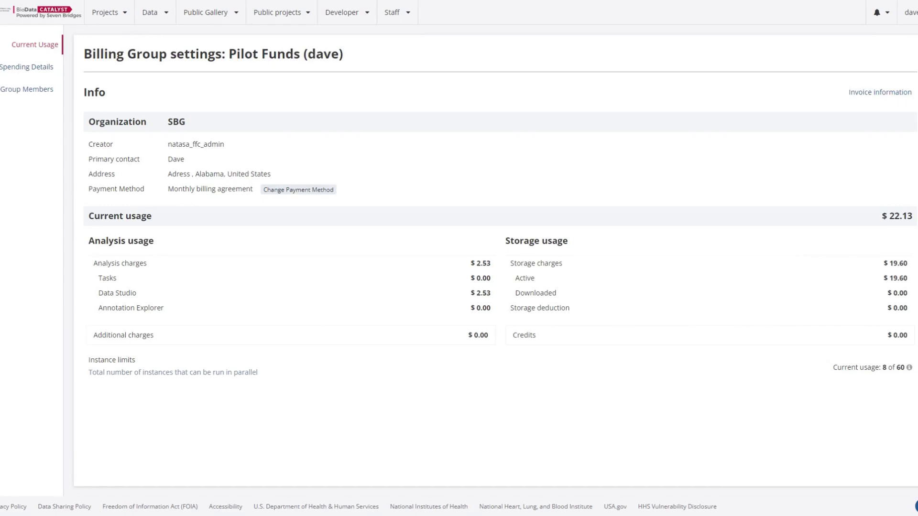
{"action": "triple_click", "coordinate": [901, 217]}
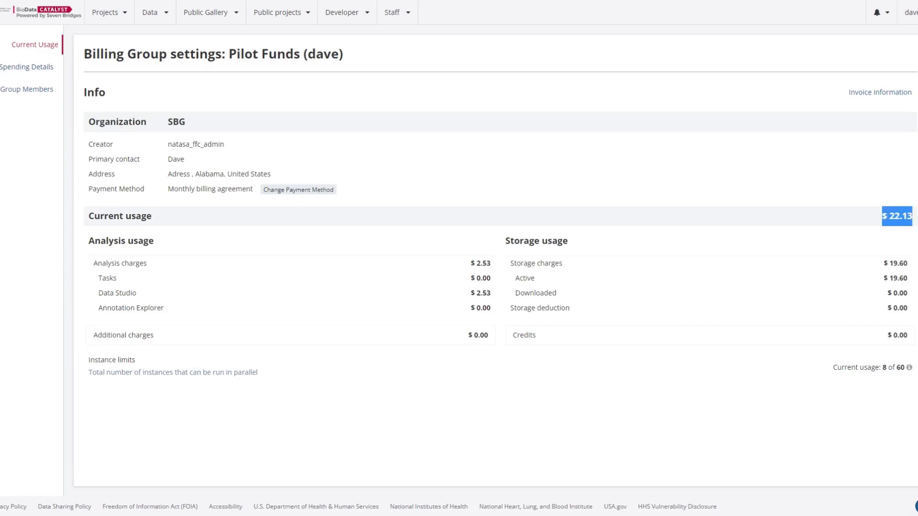
{"action": "left_click", "coordinate": [382, 236]}
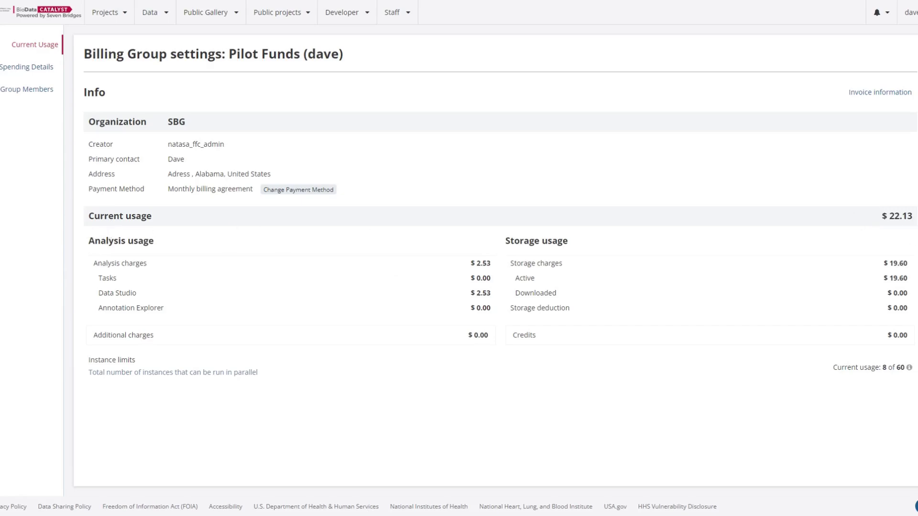
{"action": "double_click", "coordinate": [902, 217]}
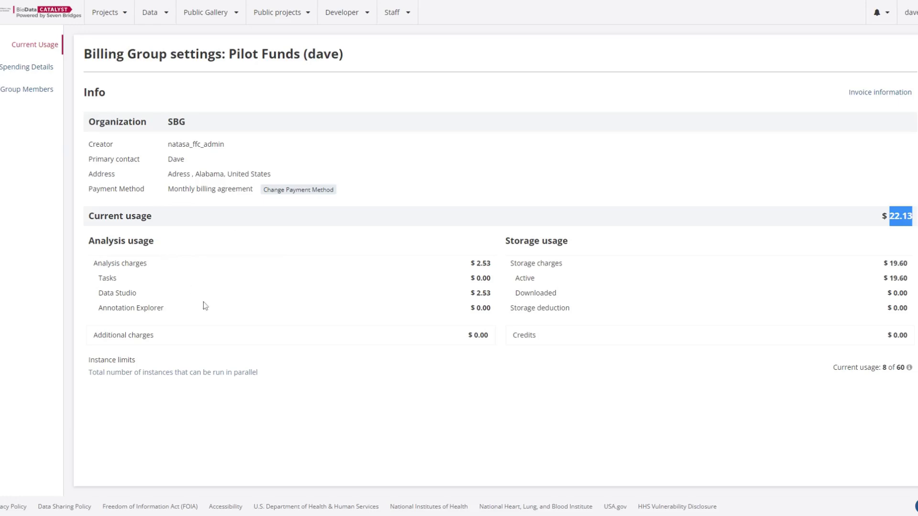
{"action": "left_click", "coordinate": [455, 315]}
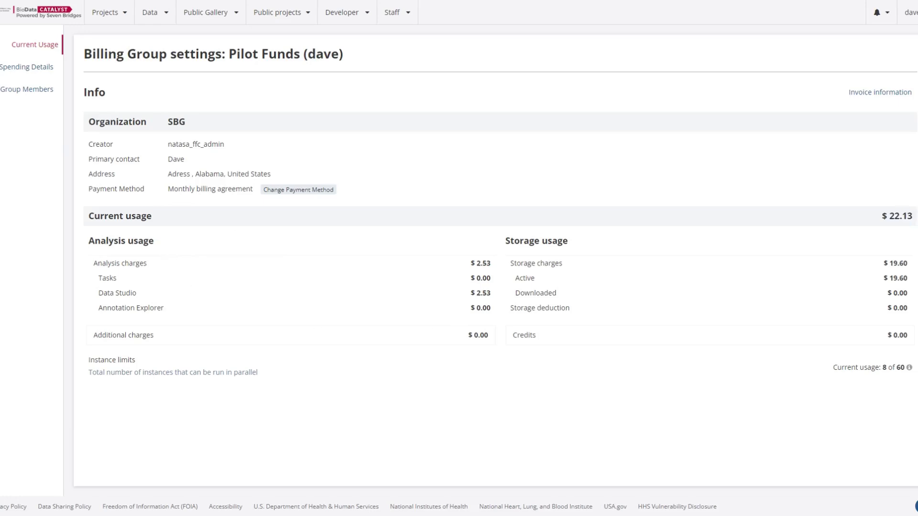
{"action": "double_click", "coordinate": [484, 292]}
{"action": "double_click", "coordinate": [483, 308]}
{"action": "left_click", "coordinate": [818, 256]}
Step: Review the Pilot Funds group's spending details for the current period, including the per project breakdown
{"action": "left_click", "coordinate": [17, 76]}
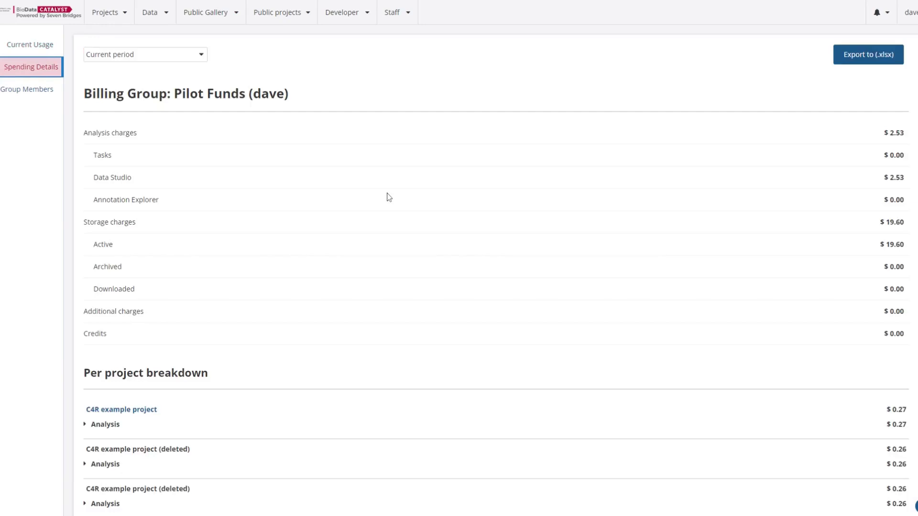
{"action": "scroll", "coordinate": [387, 198], "scroll_direction": "down", "scroll_amount": 3}
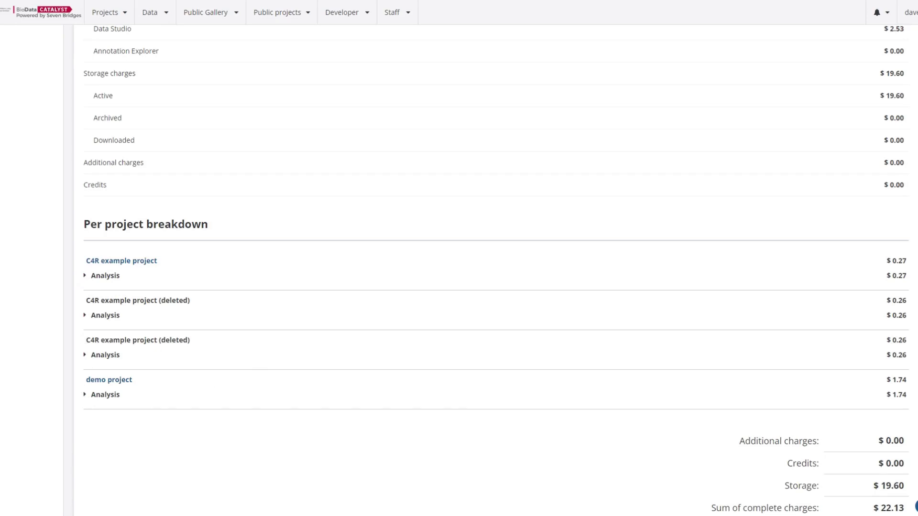
{"action": "scroll", "coordinate": [256, 373], "scroll_direction": "up", "scroll_amount": 3}
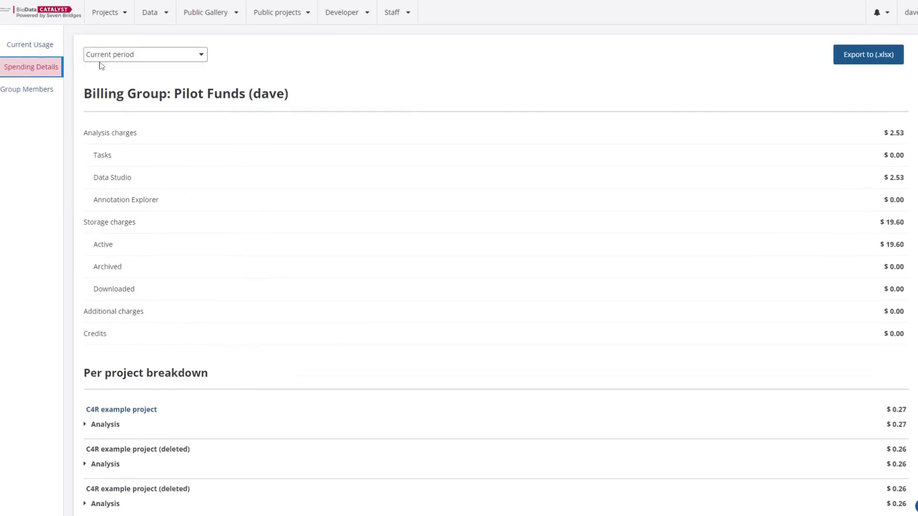
Step: Return to the payments page, open the Trainings and Demos billing group and examine its current usage total
{"action": "left_click", "coordinate": [909, 12]}
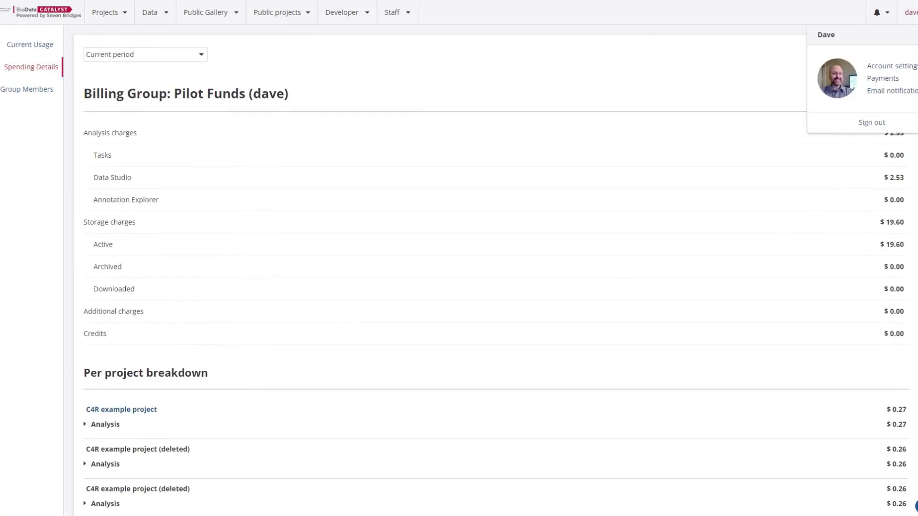
{"action": "left_click", "coordinate": [882, 78]}
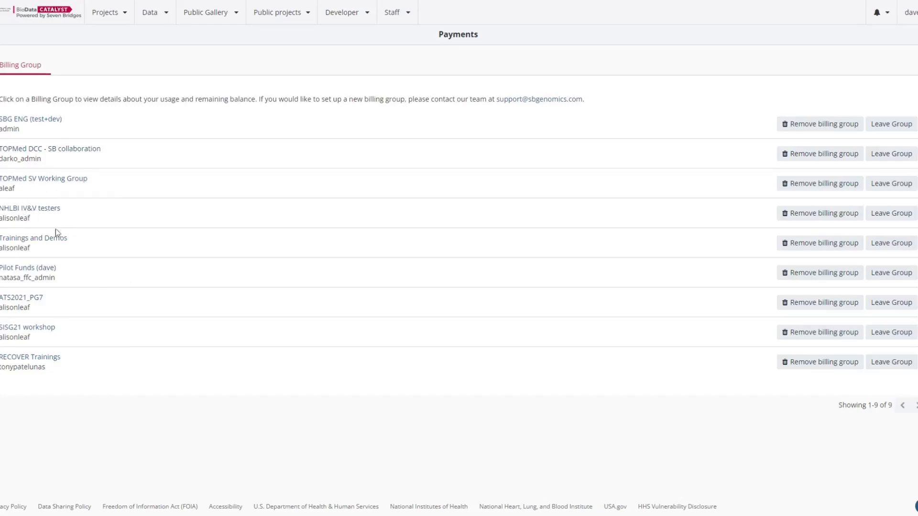
{"action": "left_click", "coordinate": [58, 244]}
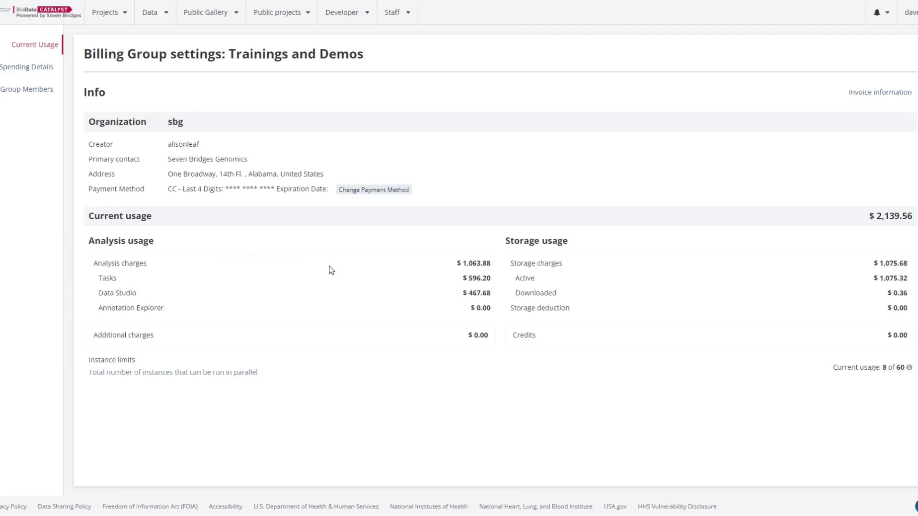
{"action": "left_click_drag", "start_coordinate": [877, 216], "coordinate": [913, 219]}
{"action": "left_click", "coordinate": [899, 225]}
{"action": "left_click_drag", "start_coordinate": [877, 216], "coordinate": [911, 218]}
{"action": "left_click", "coordinate": [899, 225]}
Step: Examine the Trainings and Demos group's members, their admin permissions and the field for inviting users
{"action": "left_click", "coordinate": [36, 95]}
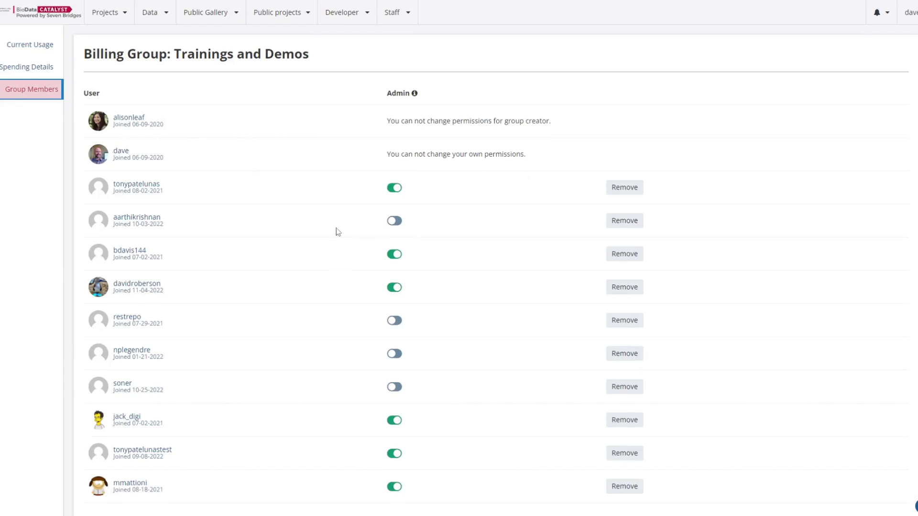
{"action": "scroll", "coordinate": [461, 325], "scroll_direction": "down", "scroll_amount": 2}
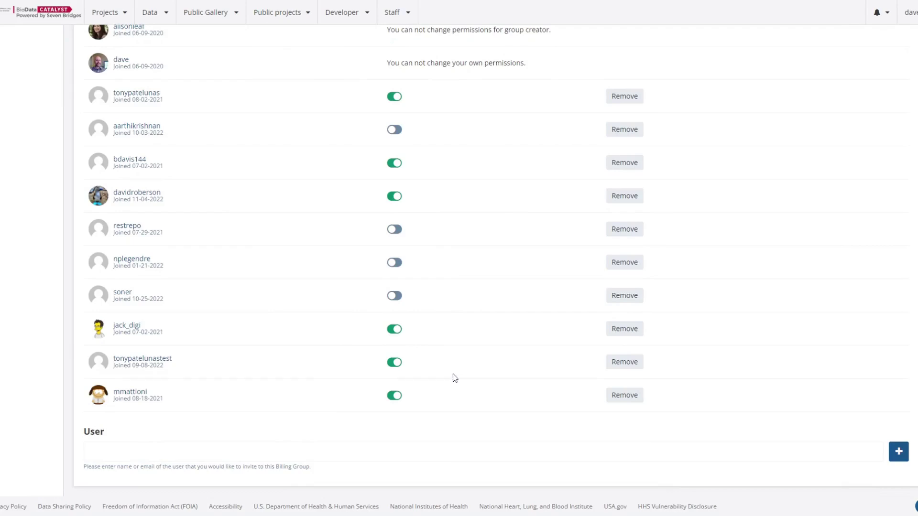
{"action": "scroll", "coordinate": [453, 376], "scroll_direction": "up", "scroll_amount": 2}
{"action": "mouse_move", "coordinate": [134, 118]}
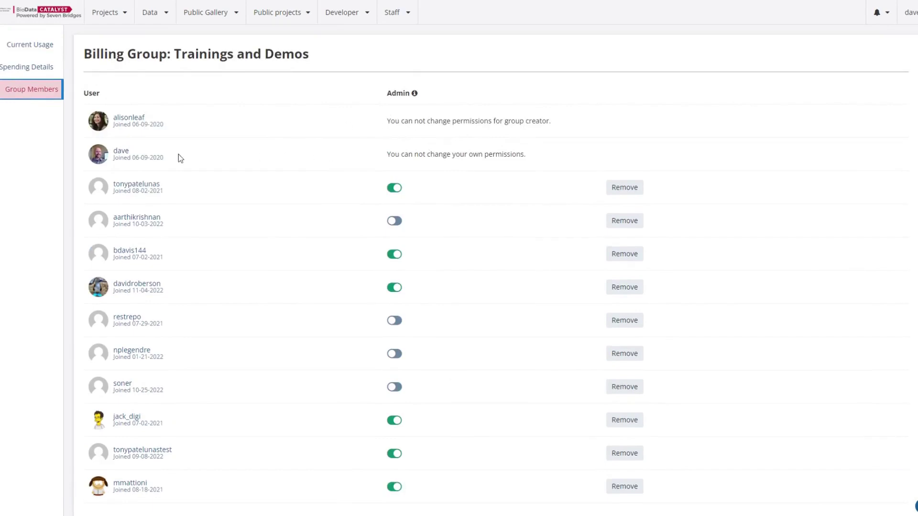
{"action": "scroll", "coordinate": [204, 186], "scroll_direction": "down", "scroll_amount": 2}
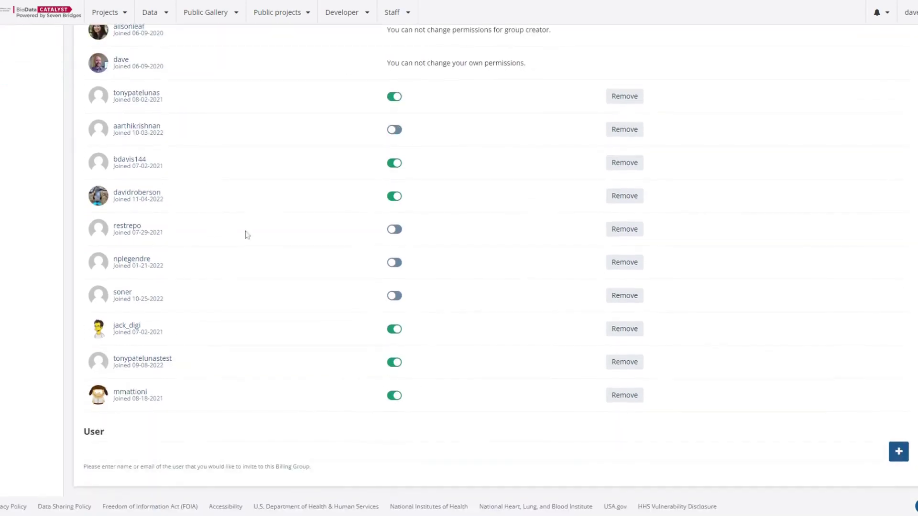
{"action": "left_click", "coordinate": [181, 451]}
{"action": "scroll", "coordinate": [310, 344], "scroll_direction": "up", "scroll_amount": 2}
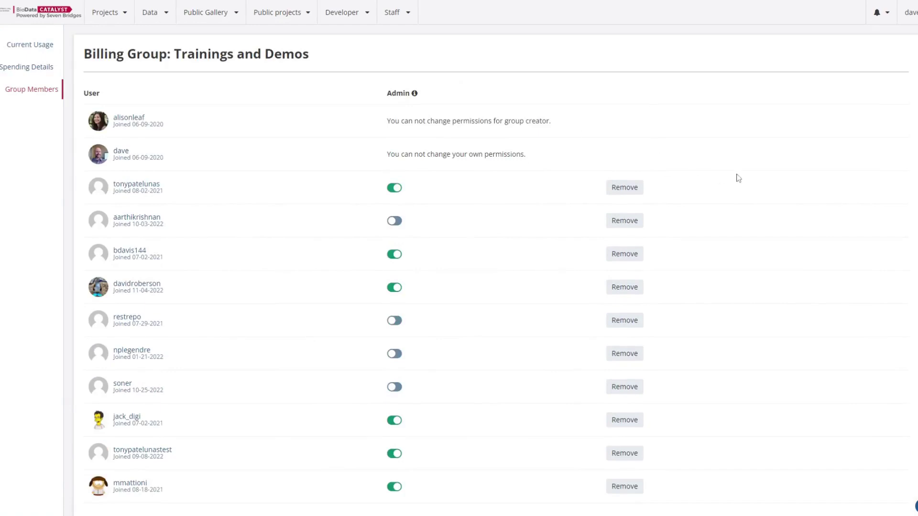
{"action": "scroll", "coordinate": [743, 189], "scroll_direction": "down", "scroll_amount": 1}
{"action": "scroll", "coordinate": [744, 187], "scroll_direction": "down", "scroll_amount": 1}
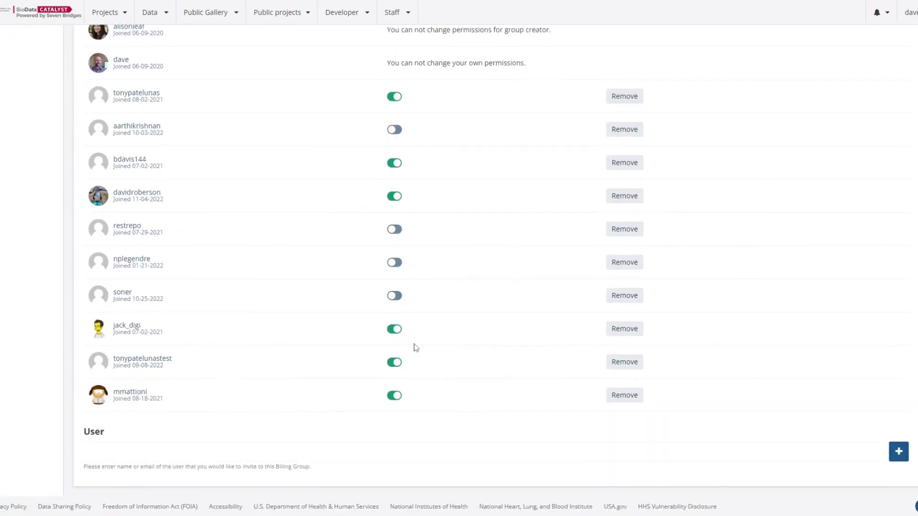
{"action": "scroll", "coordinate": [414, 343], "scroll_direction": "up", "scroll_amount": 2}
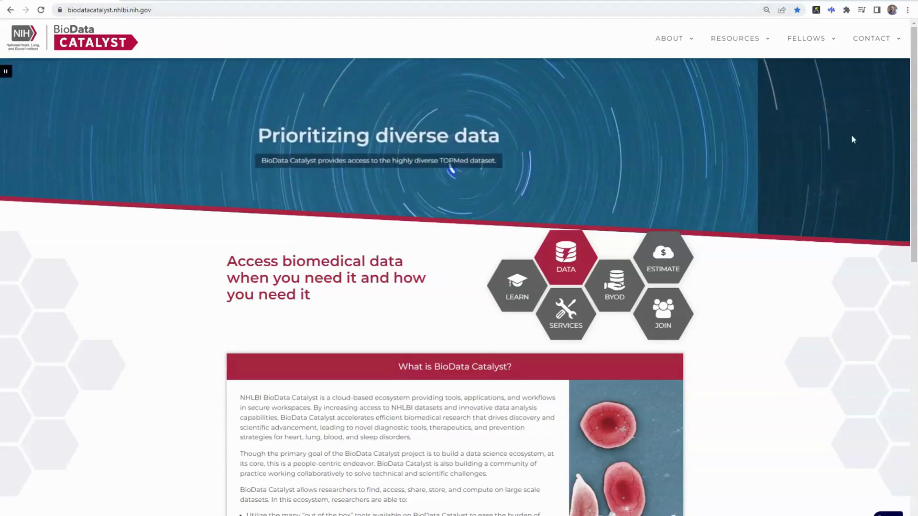
Step: On the BioData Catalyst website, open the Cloud Credits resource page and read through to the Cloud Credits Request form
{"action": "mouse_move", "coordinate": [758, 45]}
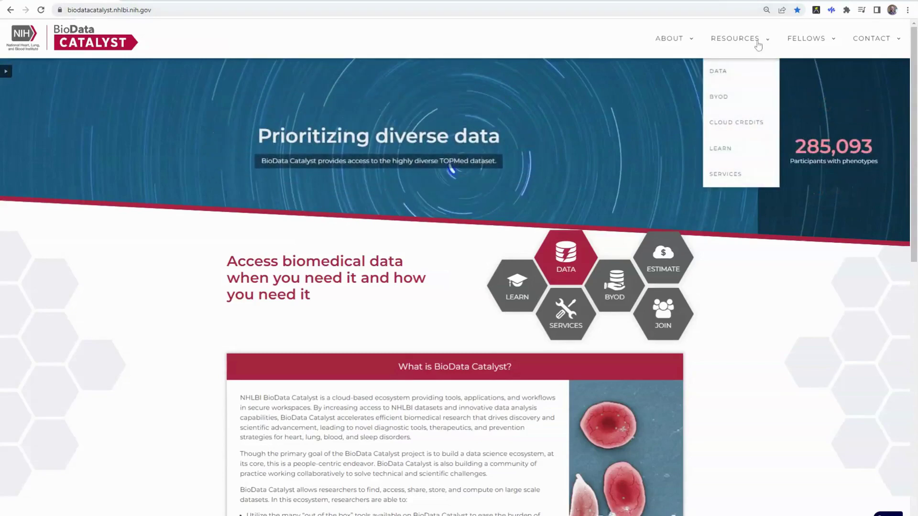
{"action": "left_click", "coordinate": [749, 128]}
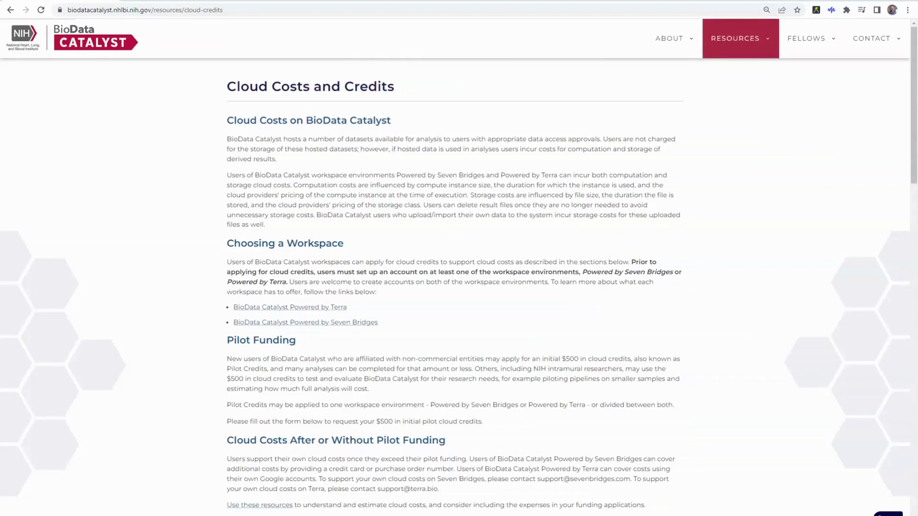
{"action": "scroll", "coordinate": [458, 267], "scroll_direction": "down", "scroll_amount": 1}
{"action": "scroll", "coordinate": [468, 209], "scroll_direction": "down", "scroll_amount": 3}
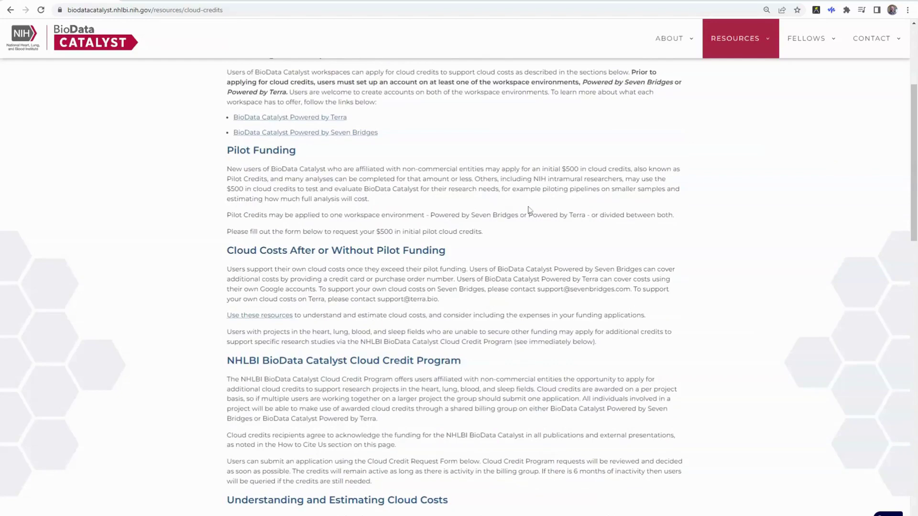
{"action": "scroll", "coordinate": [530, 210], "scroll_direction": "down", "scroll_amount": 5}
{"action": "scroll", "coordinate": [530, 211], "scroll_direction": "down", "scroll_amount": 1}
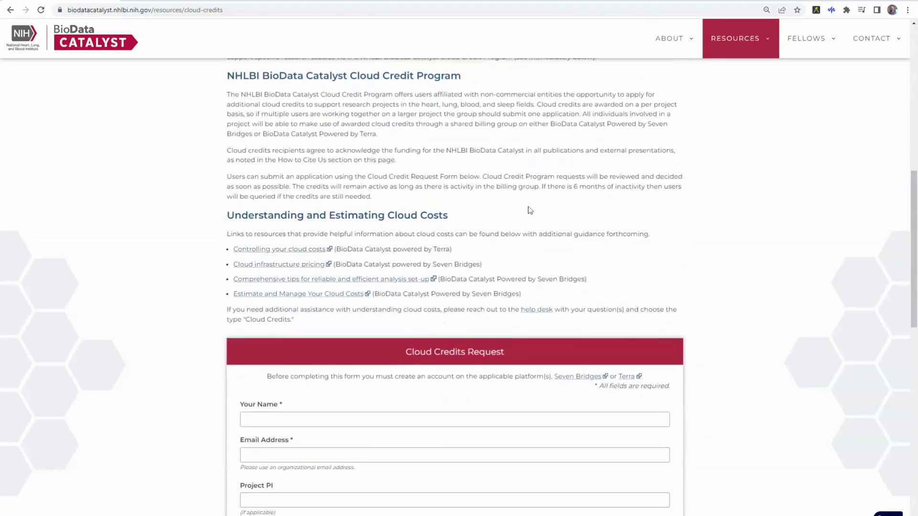
{"action": "scroll", "coordinate": [530, 210], "scroll_direction": "down", "scroll_amount": 4}
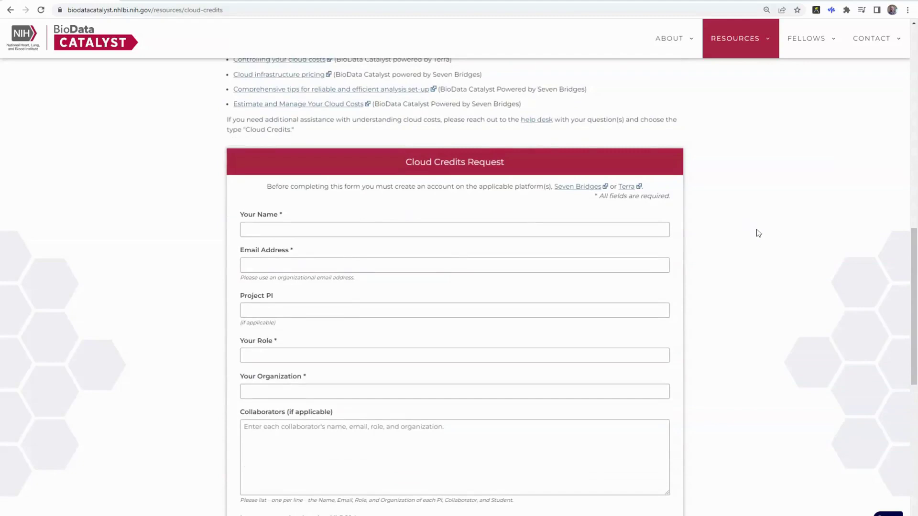
{"action": "scroll", "coordinate": [757, 233], "scroll_direction": "down", "scroll_amount": 1}
{"action": "scroll", "coordinate": [763, 389], "scroll_direction": "down", "scroll_amount": 2}
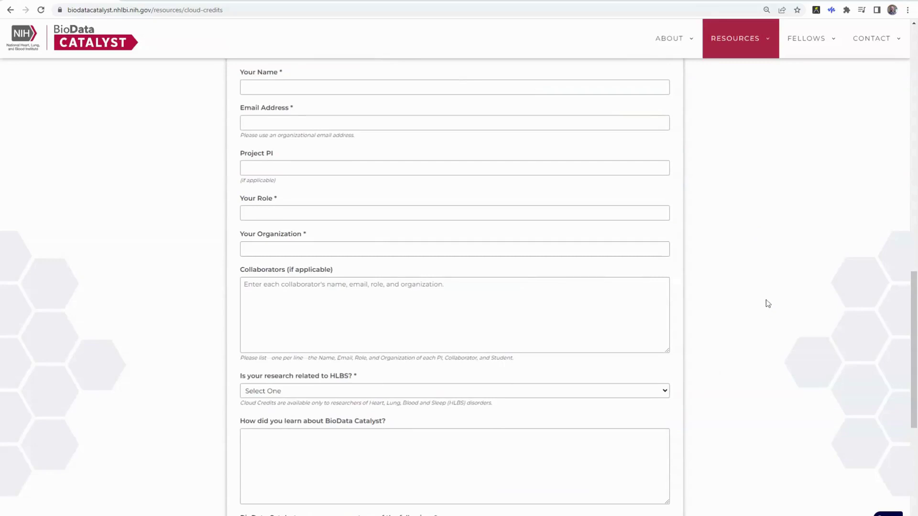
{"action": "scroll", "coordinate": [768, 303], "scroll_direction": "down", "scroll_amount": 3}
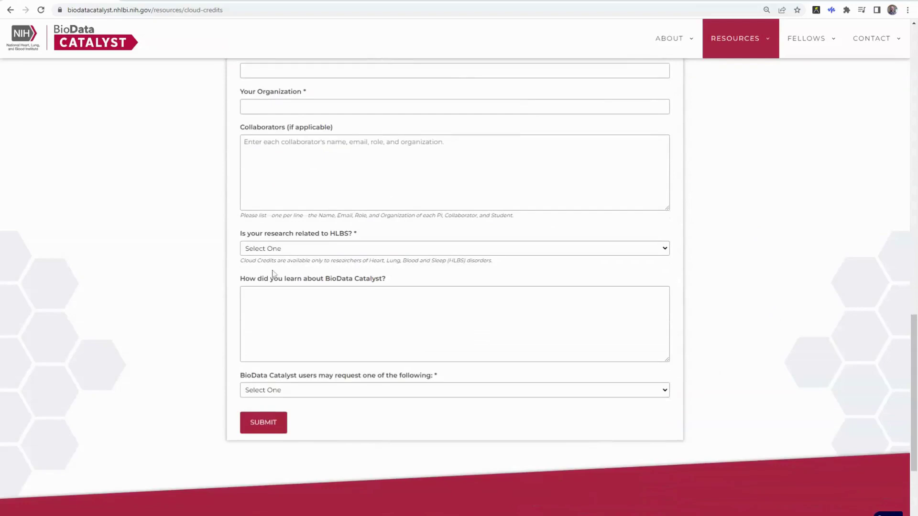
Step: Answer Yes to the research being related to HLBS and request $500 in initial pilot cloud credits
{"action": "left_click", "coordinate": [292, 255]}
{"action": "left_click", "coordinate": [269, 269]}
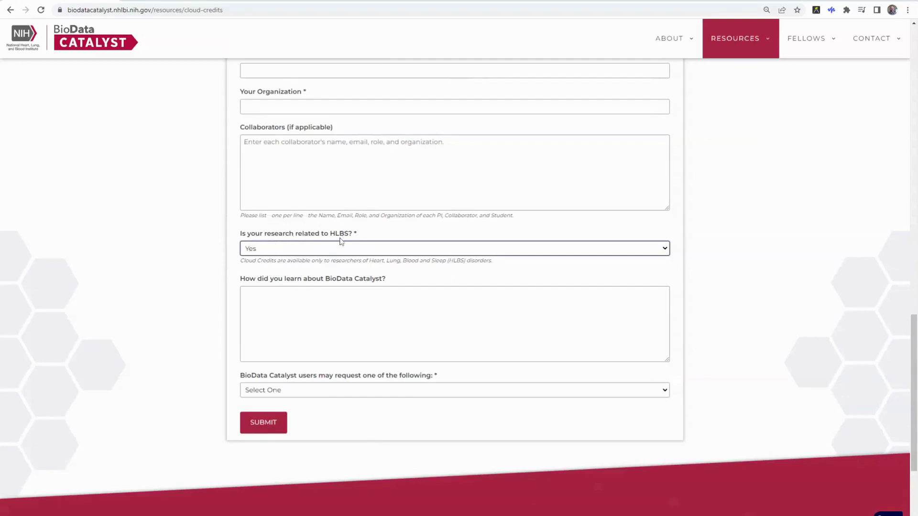
{"action": "left_click", "coordinate": [308, 391]}
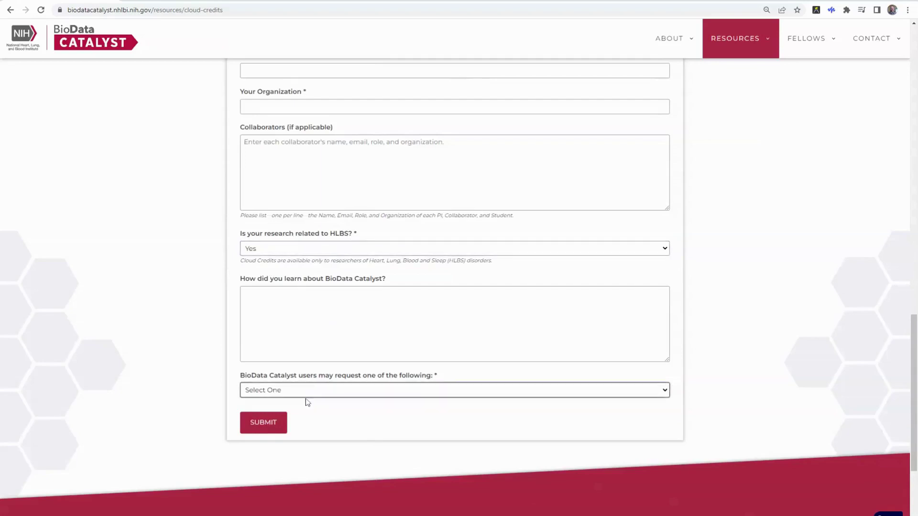
{"action": "left_click", "coordinate": [290, 402]}
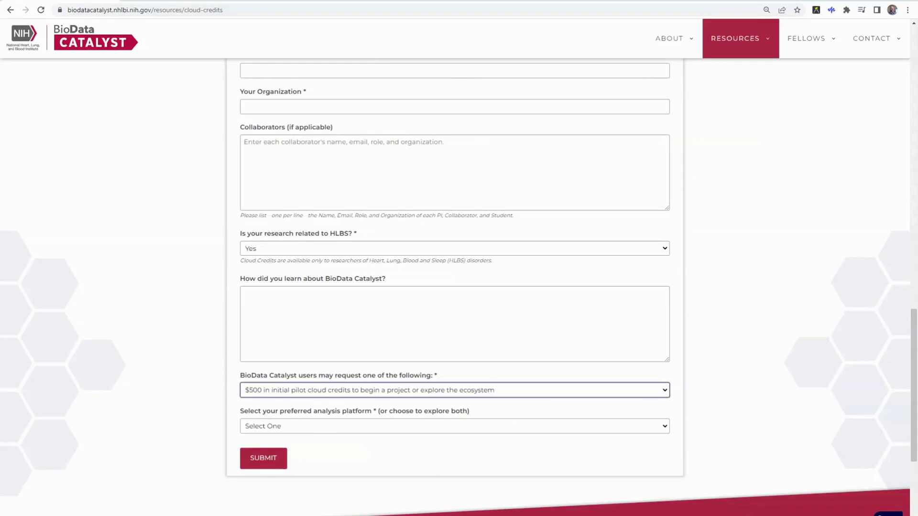
Step: Change the type of cloud credit request to Additional cloud credits
{"action": "scroll", "coordinate": [347, 352], "scroll_direction": "up", "scroll_amount": 4}
{"action": "scroll", "coordinate": [348, 352], "scroll_direction": "down", "scroll_amount": 5}
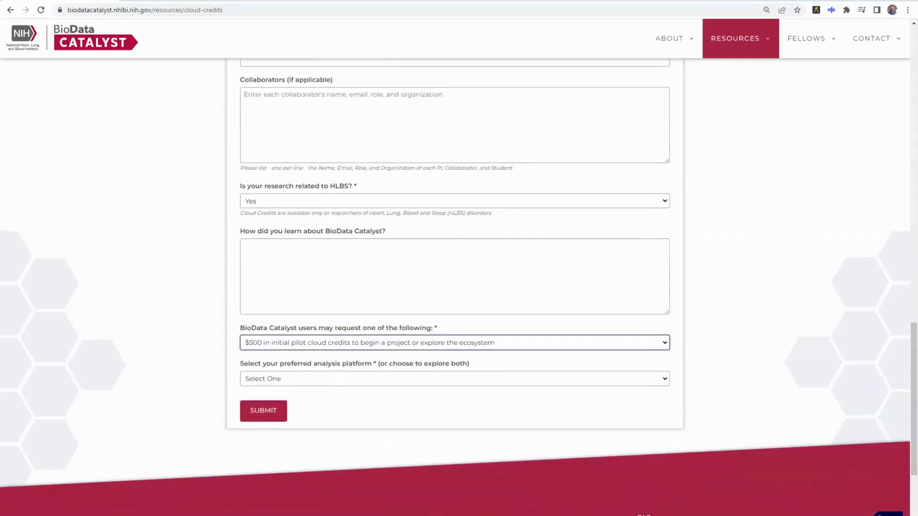
{"action": "left_click", "coordinate": [355, 347]}
{"action": "left_click", "coordinate": [314, 370]}
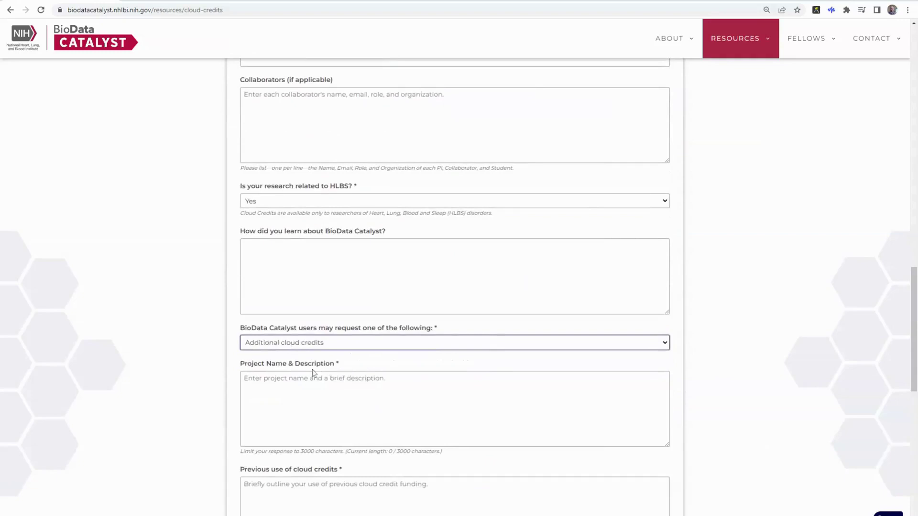
Step: Review the fields required for additional credits and activate the Justification for Credits field
{"action": "scroll", "coordinate": [313, 371], "scroll_direction": "down", "scroll_amount": 1}
{"action": "scroll", "coordinate": [235, 379], "scroll_direction": "down", "scroll_amount": 1}
{"action": "scroll", "coordinate": [696, 410], "scroll_direction": "down", "scroll_amount": 2}
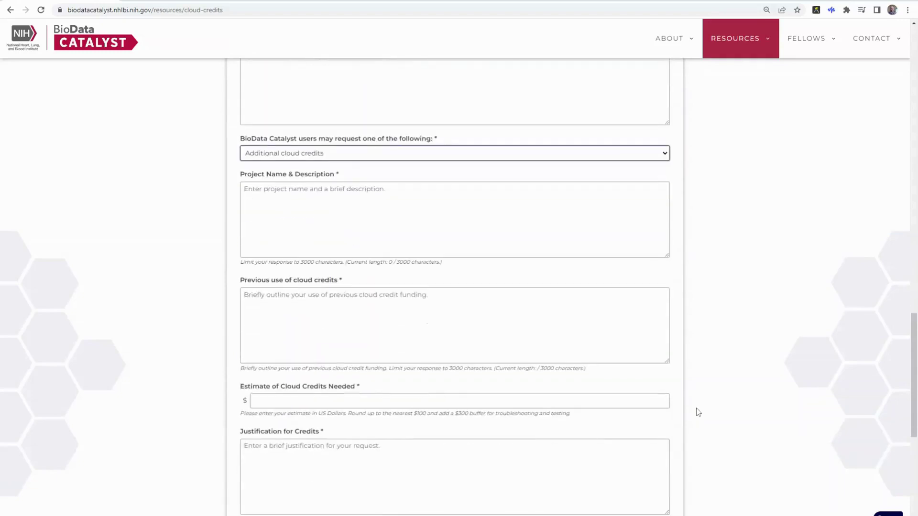
{"action": "scroll", "coordinate": [455, 311], "scroll_direction": "down", "scroll_amount": 2}
{"action": "left_click", "coordinate": [315, 372]}
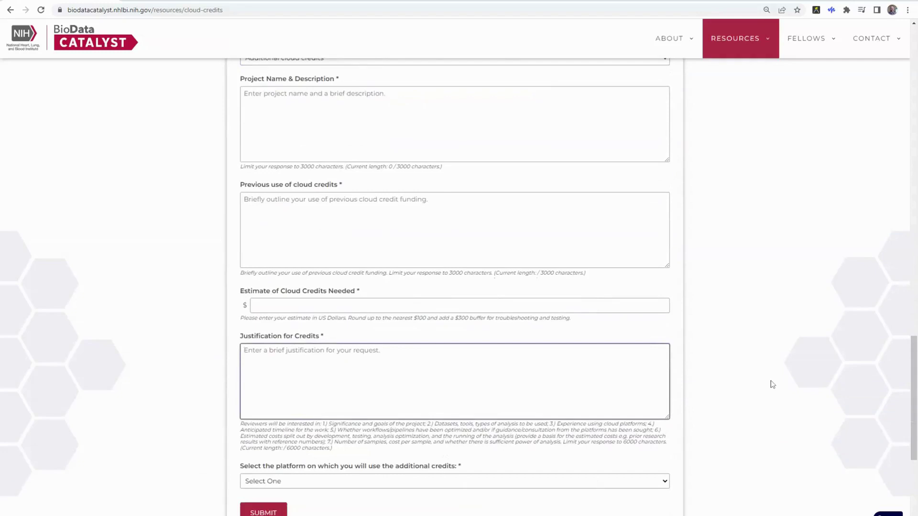